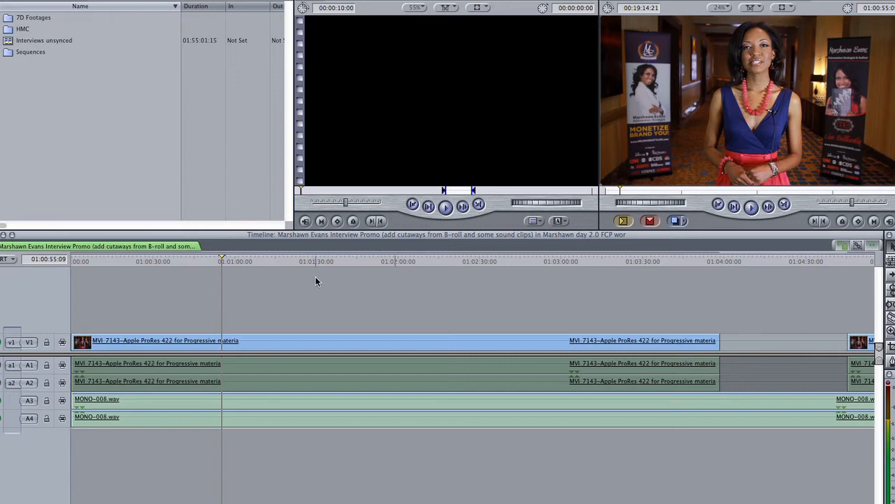
- Scrub through the opening of the interview sequence and park the playhead at 01:00:31:21
{"action": "left_click", "coordinate": [255, 262]}
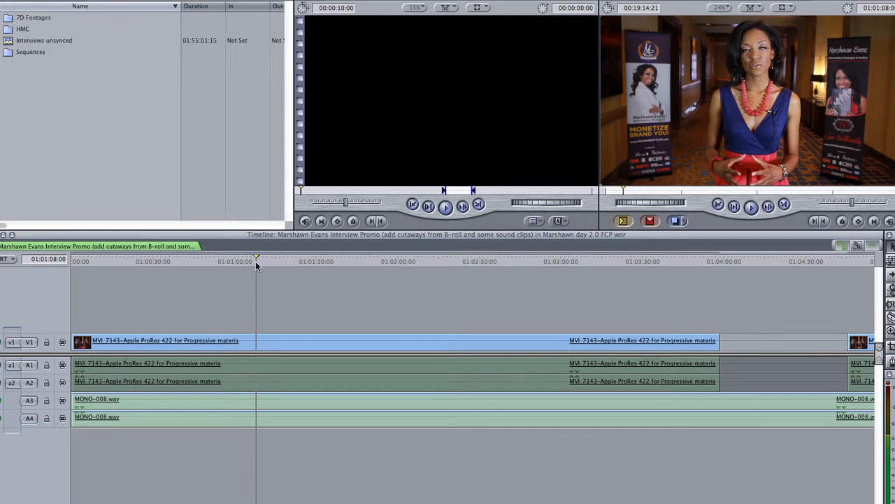
{"action": "left_click_drag", "start_coordinate": [255, 261], "coordinate": [219, 257]}
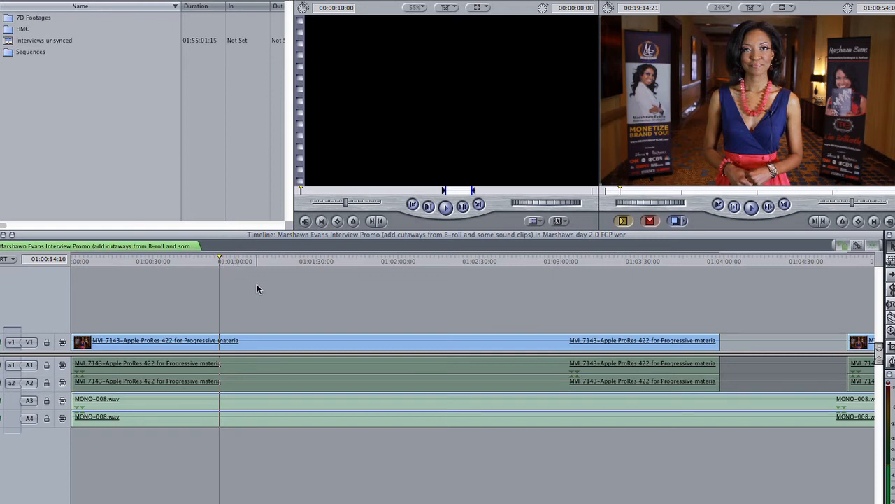
{"action": "key", "text": "super+equal"}
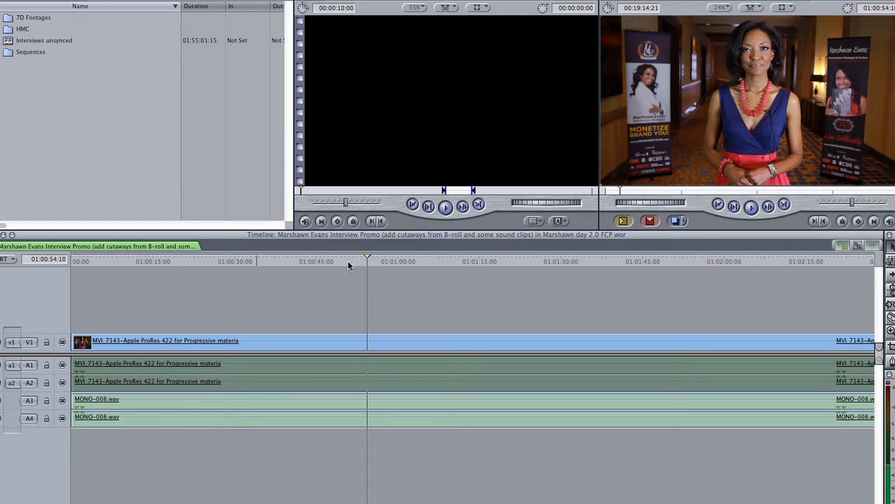
{"action": "mouse_move", "coordinate": [345, 261]}
{"action": "left_mouse_down"}
{"action": "mouse_move", "coordinate": [315, 261]}
{"action": "mouse_move", "coordinate": [355, 261]}
{"action": "left_mouse_up"}
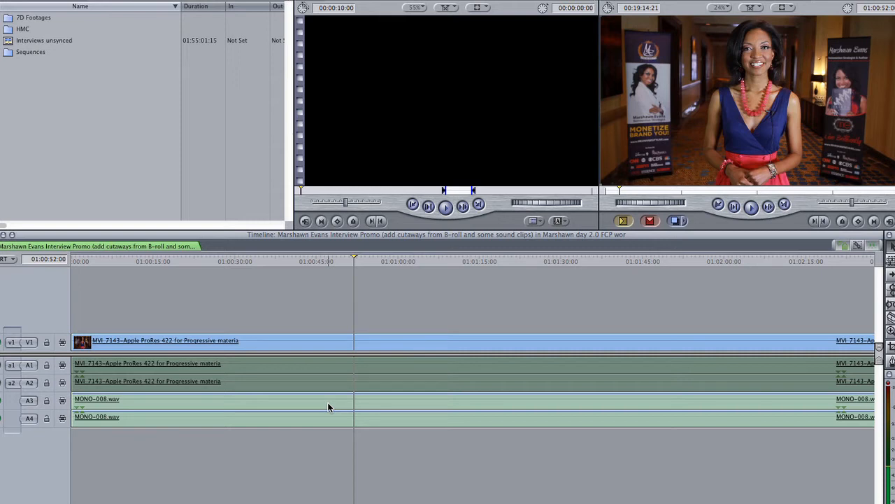
{"action": "left_click_drag", "start_coordinate": [247, 263], "coordinate": [200, 262]}
{"action": "left_click", "coordinate": [228, 261]}
{"action": "left_click", "coordinate": [244, 261]}
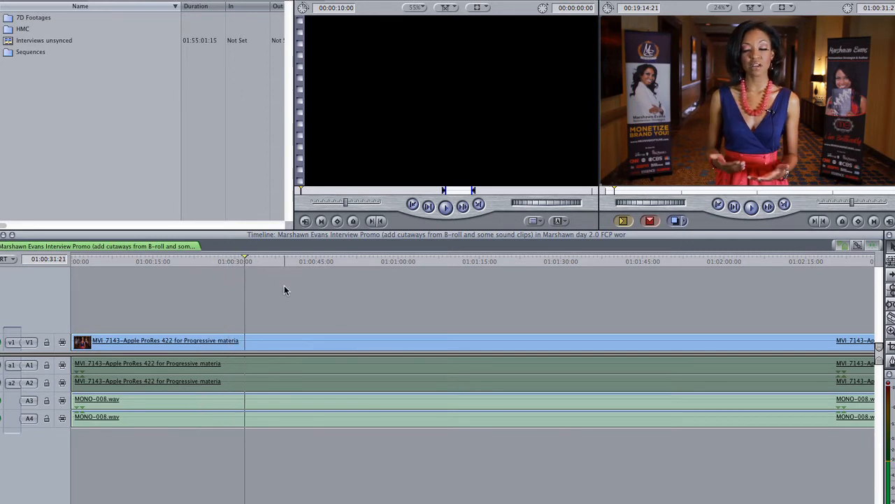
- Display the audio waveforms on the timeline clips and inspect them closely within the first interview clip
{"action": "key", "text": "super+alt+w"}
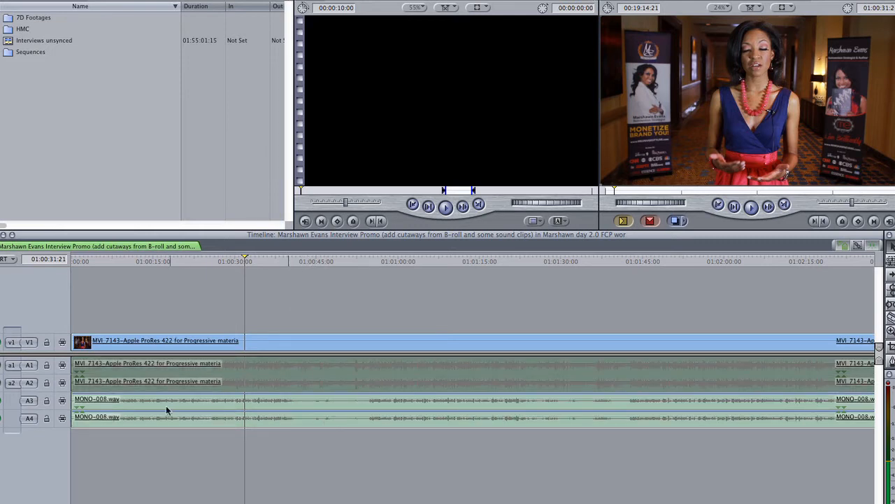
{"action": "key", "text": "z"}
{"action": "left_click", "coordinate": [270, 424]}
{"action": "left_click", "coordinate": [316, 422]}
{"action": "key", "text": "a"}
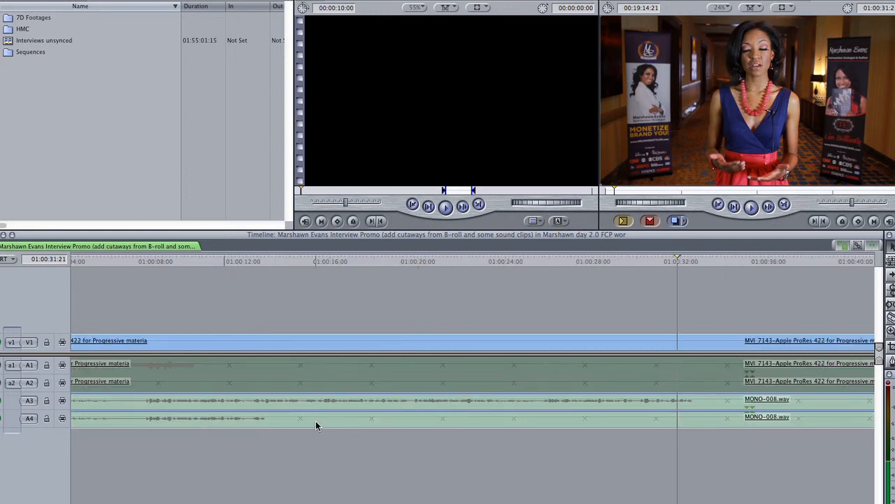
{"action": "key", "text": "z"}
{"action": "left_click", "coordinate": [518, 415]}
{"action": "key", "text": "a"}
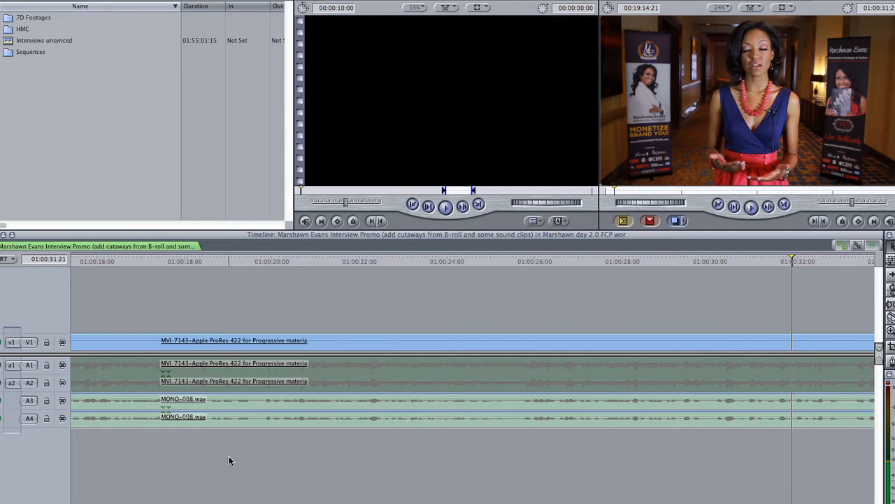
{"action": "left_click", "coordinate": [303, 442], "text": "alt"}
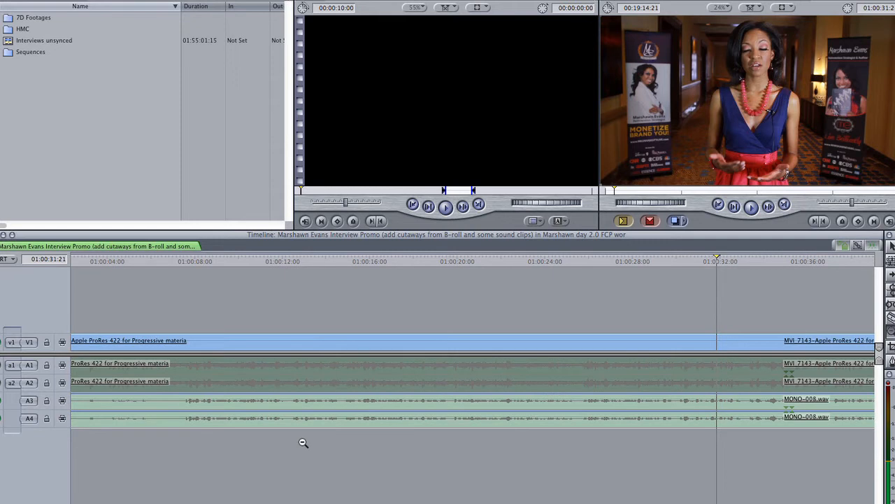
{"action": "left_click", "coordinate": [303, 442], "text": "alt"}
{"action": "left_click", "coordinate": [303, 442], "text": "alt"}
{"action": "key", "text": "a"}
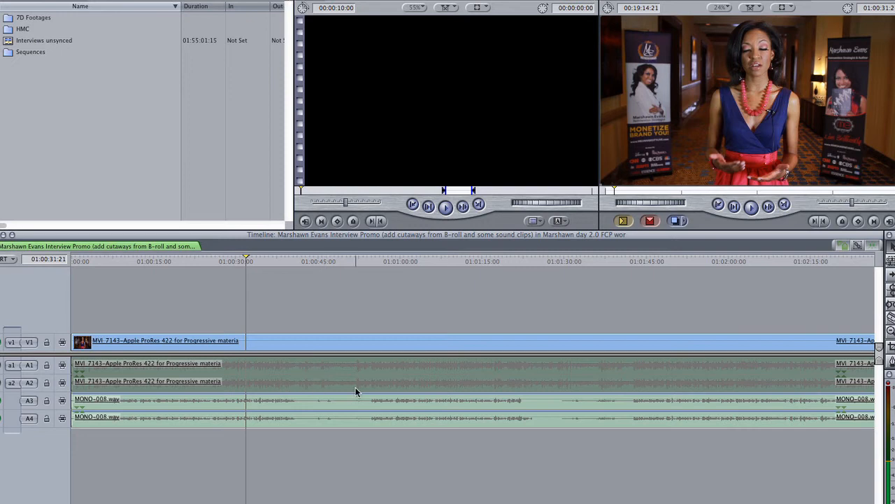
- Examine the MONO-008.wav waveforms along the sequence, including the gaps between the interview video clips
{"action": "scroll", "coordinate": [355, 386], "scroll_direction": "right", "scroll_amount": 6}
{"action": "scroll", "coordinate": [355, 387], "scroll_direction": "right", "scroll_amount": 5}
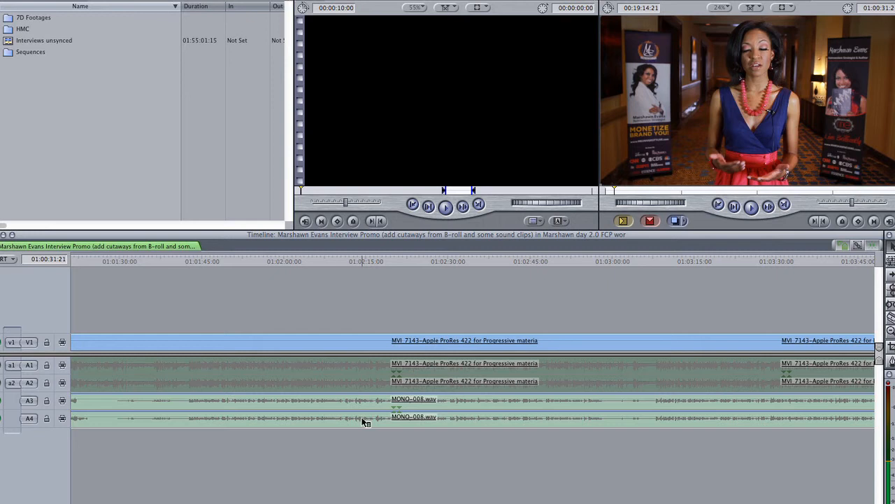
{"action": "scroll", "coordinate": [350, 420], "scroll_direction": "left", "scroll_amount": 5}
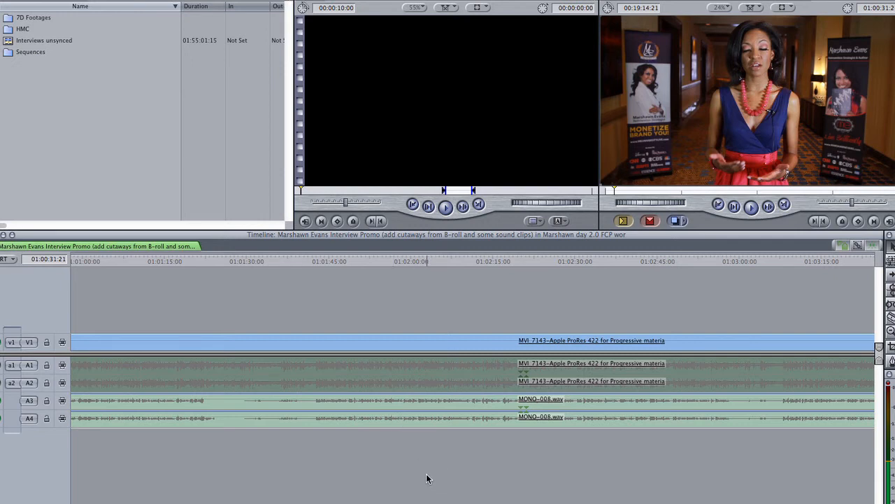
{"action": "key", "text": "shift+z"}
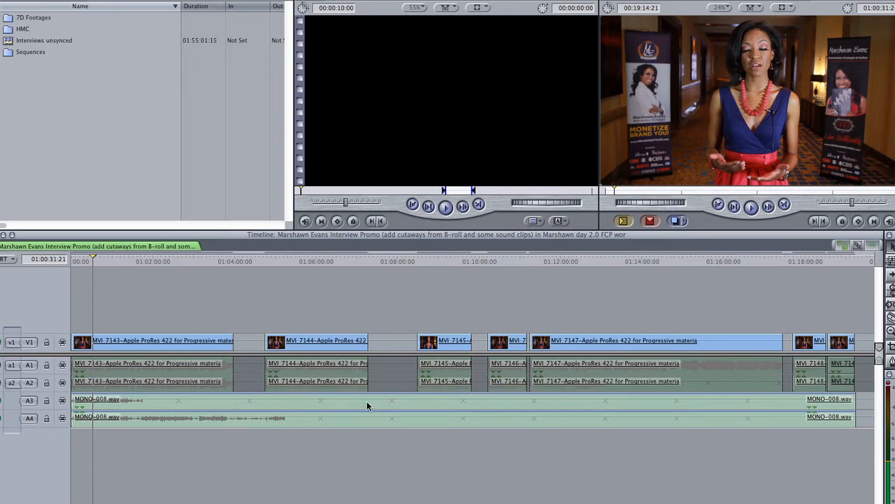
{"action": "key", "text": "super+equal"}
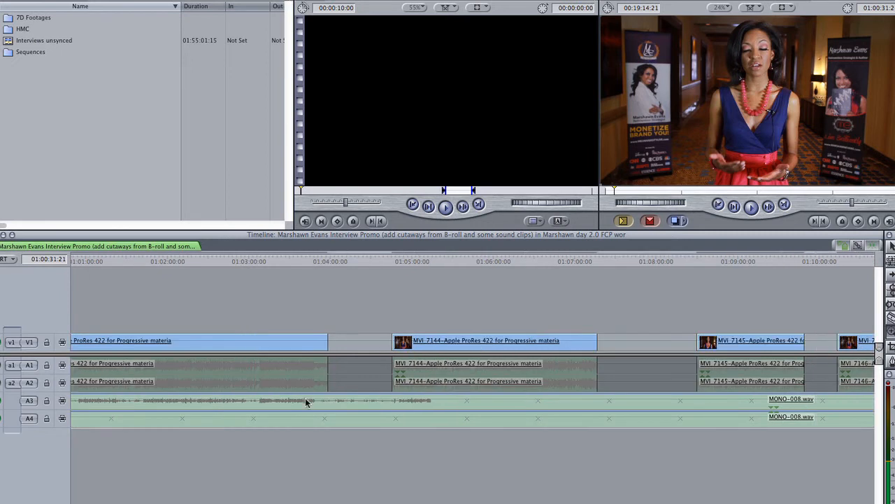
{"action": "key", "text": "super+equal"}
{"action": "scroll", "coordinate": [405, 400], "scroll_direction": "right", "scroll_amount": 10}
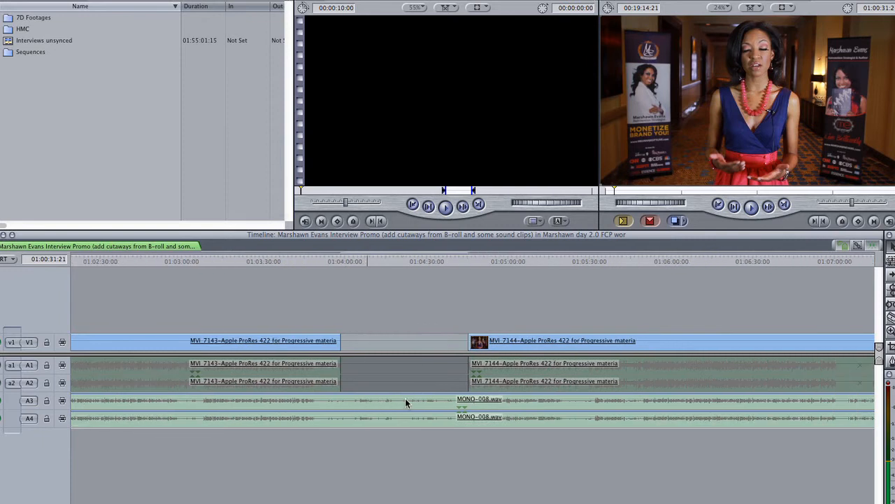
{"action": "scroll", "coordinate": [405, 398], "scroll_direction": "right", "scroll_amount": 10}
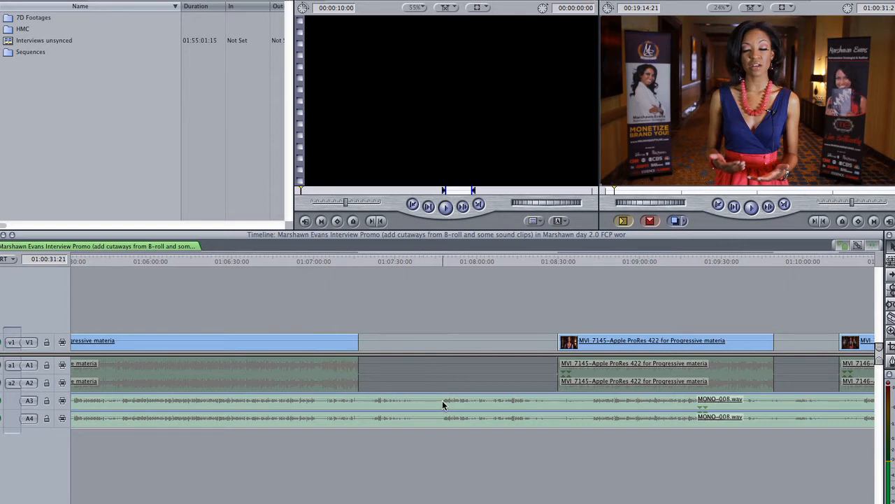
{"action": "key", "text": "z"}
{"action": "key", "text": "shift+z"}
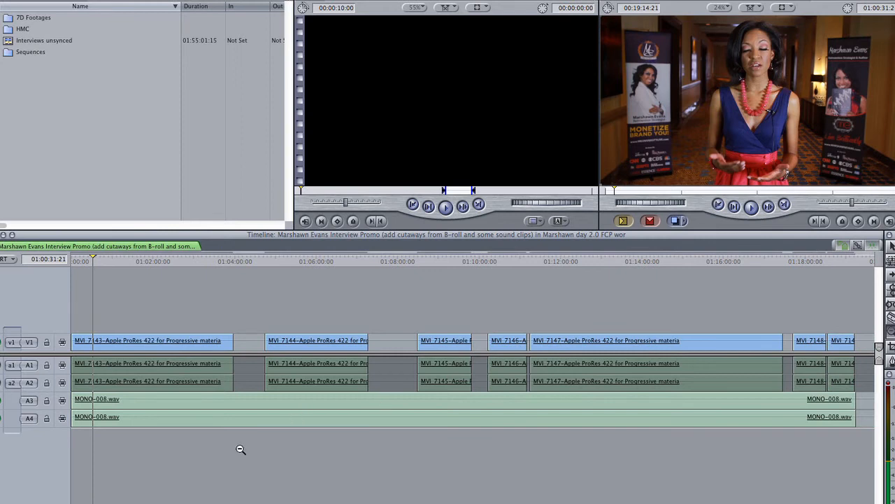
{"action": "key", "text": "a"}
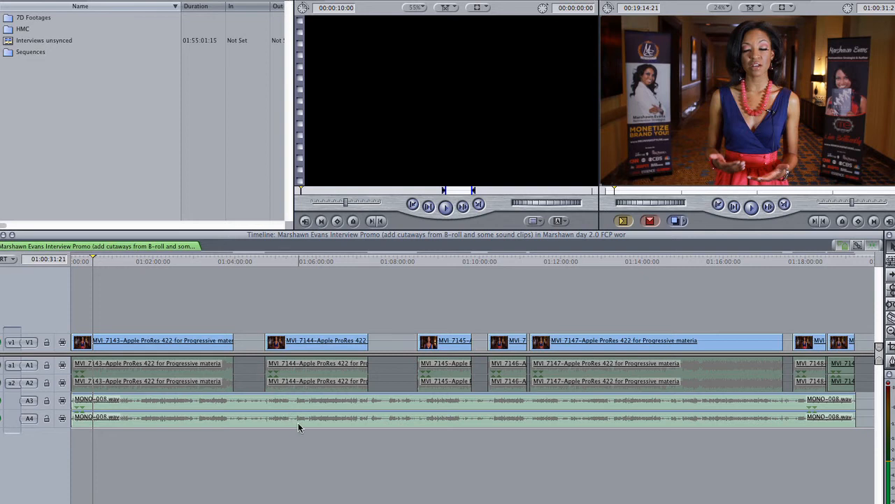
- Toggle the timeline's audio waveforms off and on repeatedly, leaving them displayed
{"action": "key", "text": "alt+super+w"}
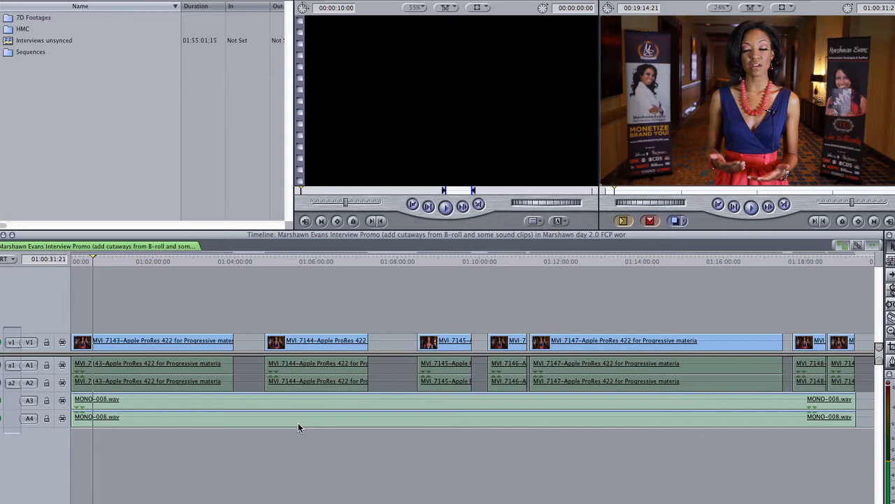
{"action": "key", "text": "alt+super+w"}
{"action": "key", "text": "alt+super+w"}
{"action": "key", "text": "alt+super+w"}
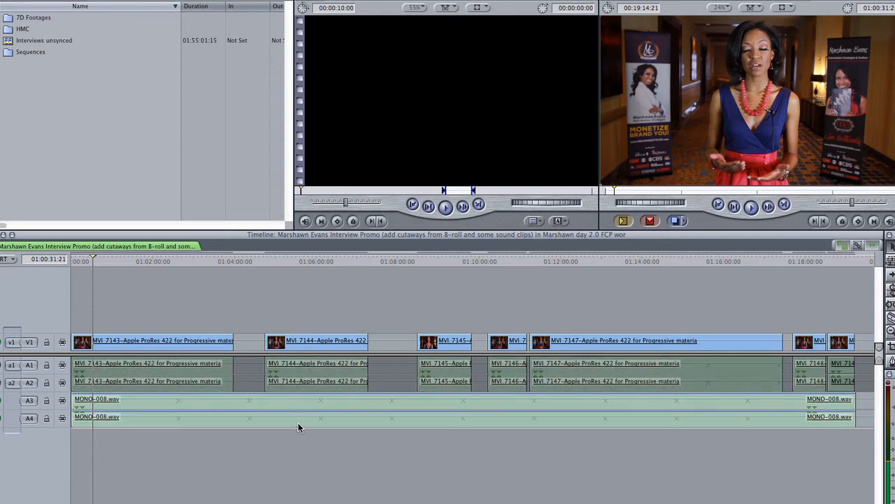
{"action": "key", "text": "alt+super+w"}
{"action": "key", "text": "alt+super+w"}
{"action": "key", "text": "alt+super+w"}
{"action": "key", "text": "alt+super+w"}
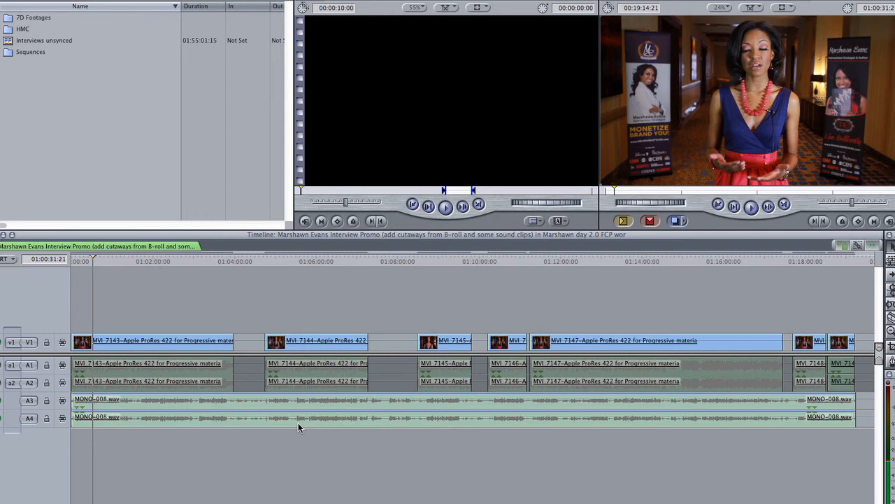
{"action": "key", "text": "alt+super+w"}
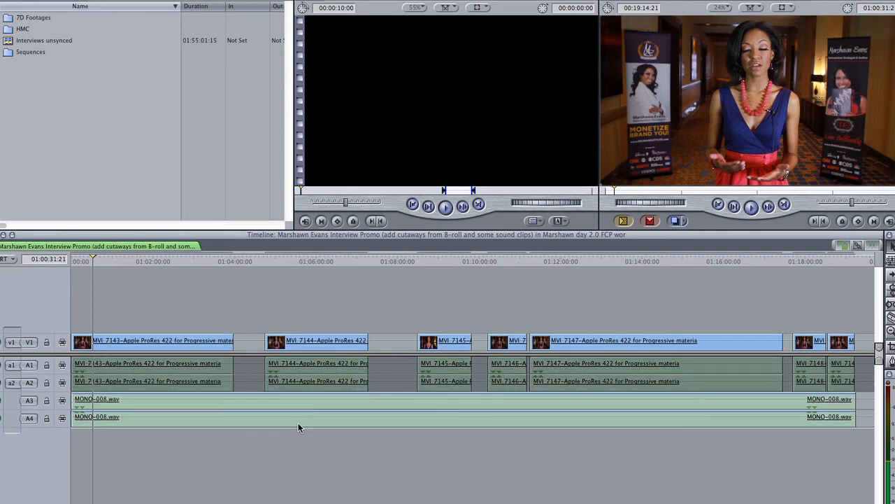
{"action": "key", "text": "alt+super+w"}
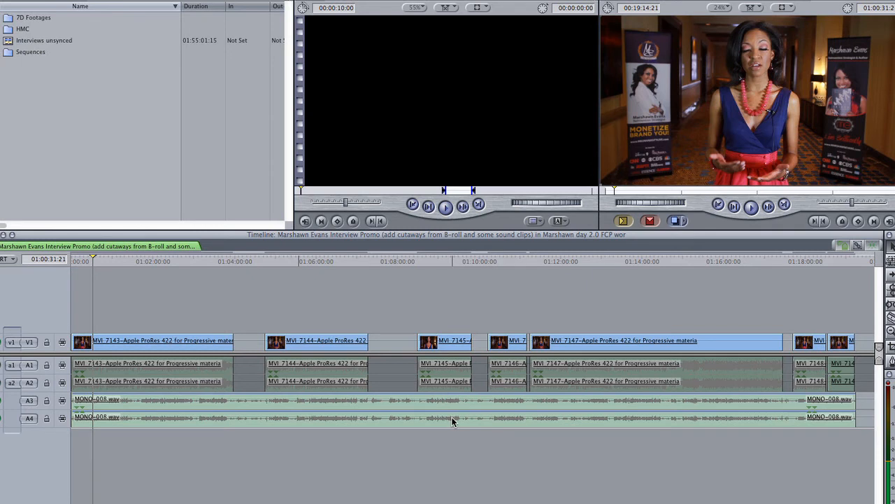
- Look over the audio waveforms from the MVI_7143 clip through MVI_7147 and return to the sequence start
{"action": "key", "text": "super+equal"}
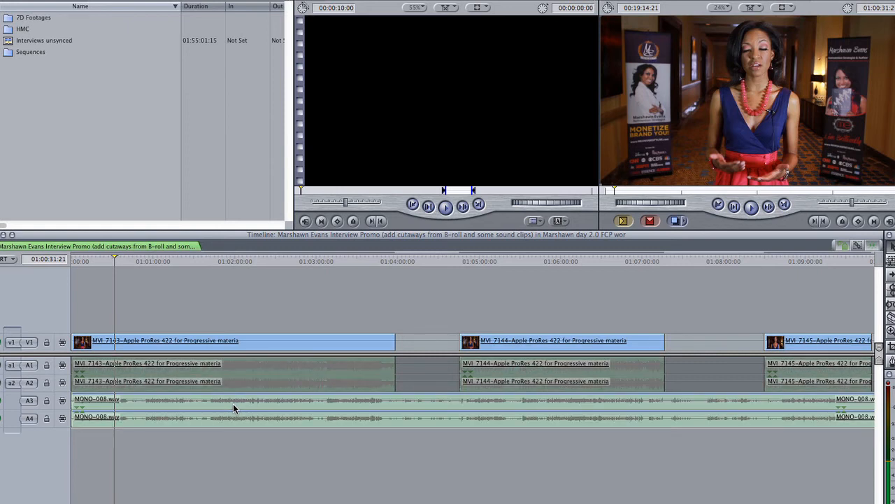
{"action": "scroll", "coordinate": [268, 407], "scroll_direction": "right", "scroll_amount": 10}
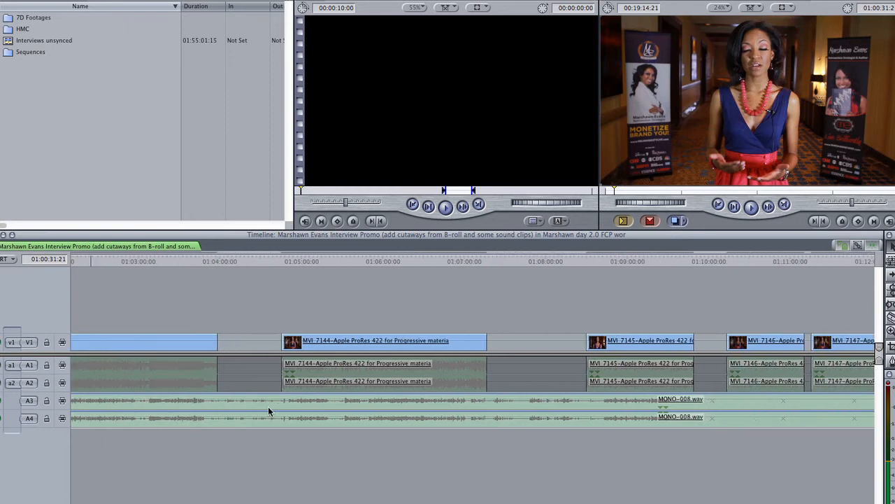
{"action": "scroll", "coordinate": [268, 407], "scroll_direction": "right", "scroll_amount": 10}
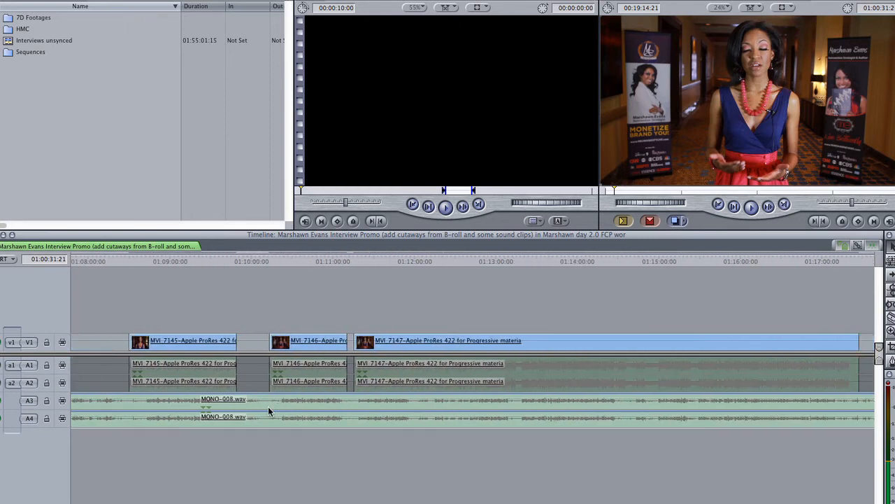
{"action": "scroll", "coordinate": [268, 407], "scroll_direction": "left", "scroll_amount": 12}
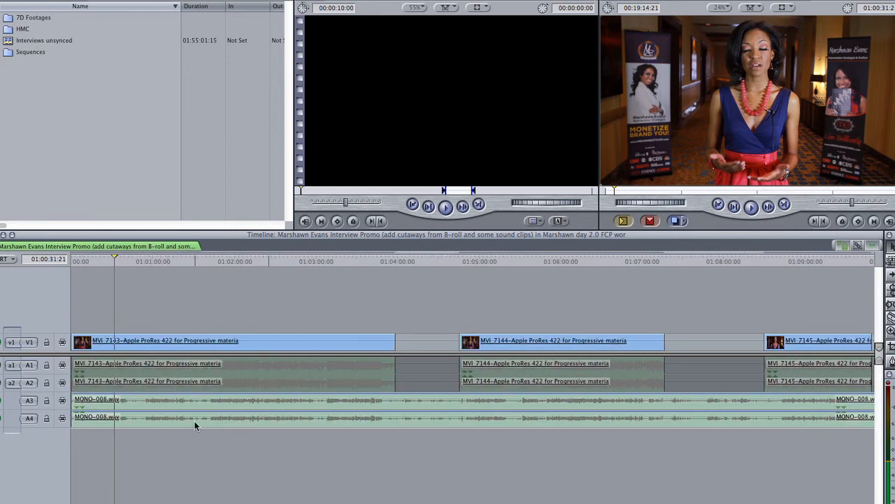
{"action": "key", "text": "super+equal"}
{"action": "key", "text": "super+equal"}
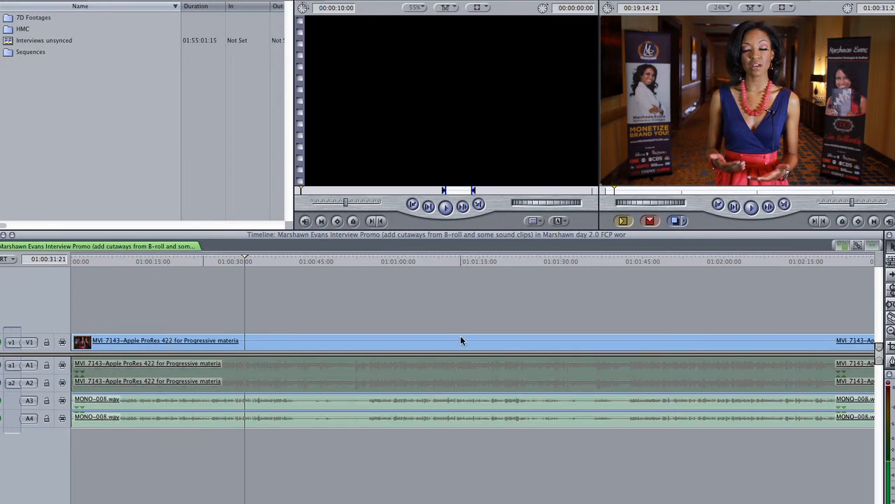
- Compare the first interview clip with its waveforms hidden and shown, ending with the whole sequence in view
{"action": "key", "text": "alt+super+w"}
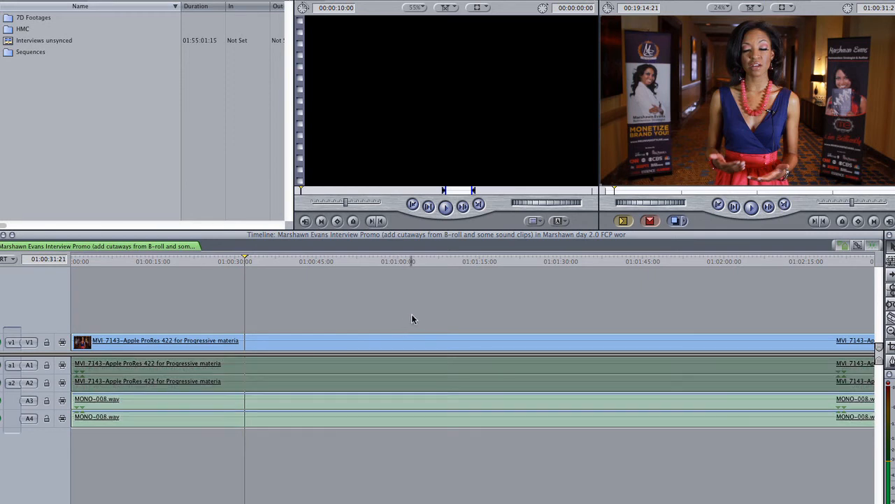
{"action": "key", "text": "alt+super+w"}
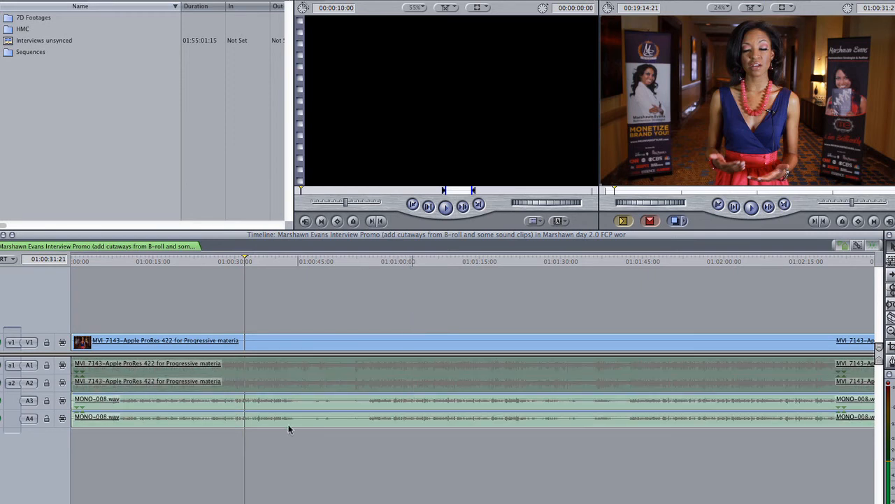
{"action": "scroll", "coordinate": [495, 394], "scroll_direction": "right", "scroll_amount": 3}
{"action": "scroll", "coordinate": [495, 394], "scroll_direction": "left", "scroll_amount": 3}
{"action": "scroll", "coordinate": [495, 397], "scroll_direction": "right", "scroll_amount": 1}
{"action": "key", "text": "shift+z"}
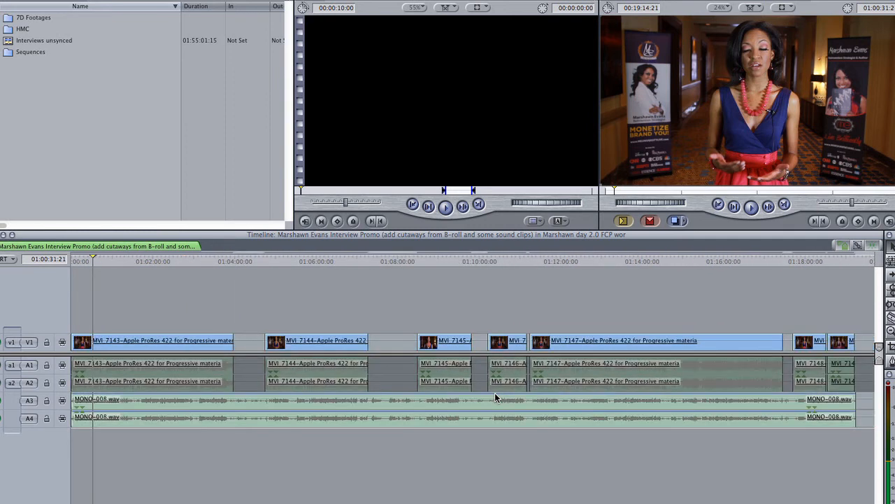
- Open the first interview clip in the Viewer and move the timeline playhead to 01:00:07:18, where the speech waveform begins
{"action": "key", "text": "z"}
{"action": "left_click", "coordinate": [221, 379]}
{"action": "left_click", "coordinate": [221, 379]}
{"action": "left_click", "coordinate": [221, 379]}
{"action": "left_click", "coordinate": [221, 379]}
{"action": "key", "text": "a"}
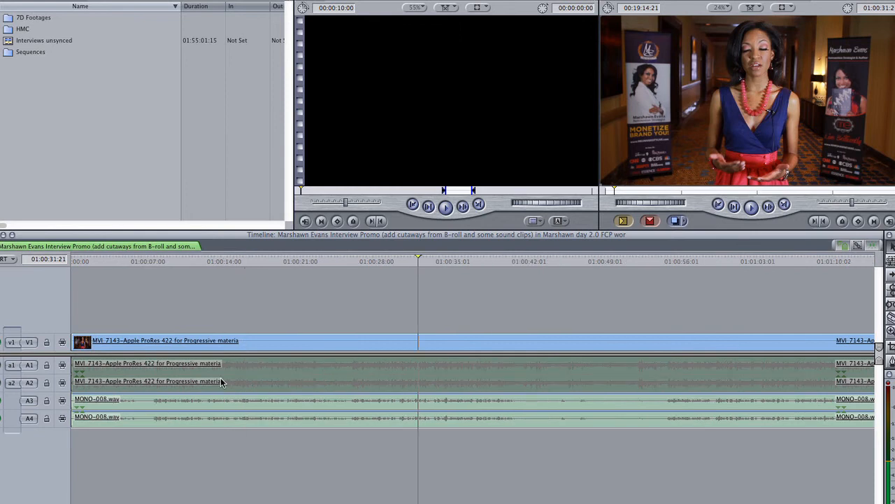
{"action": "scroll", "coordinate": [272, 303], "scroll_direction": "right", "scroll_amount": 4}
{"action": "scroll", "coordinate": [272, 305], "scroll_direction": "left", "scroll_amount": 4}
{"action": "key", "text": "super+equal"}
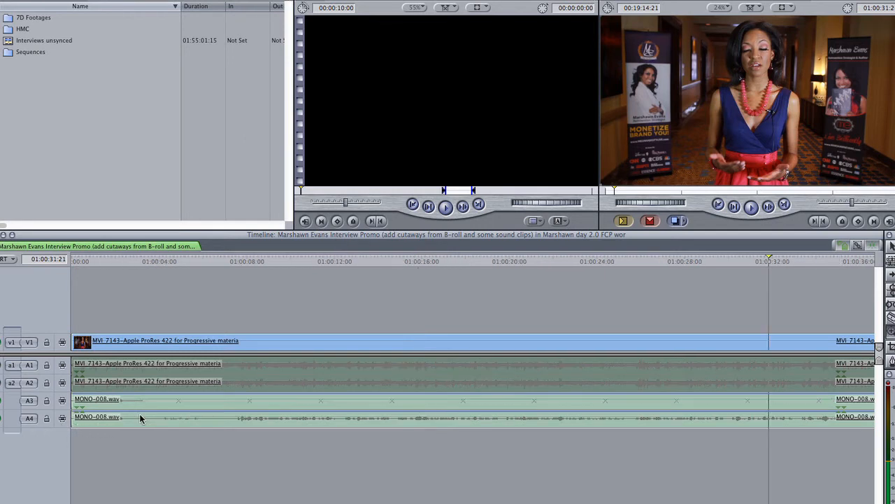
{"action": "double_click", "coordinate": [140, 417]}
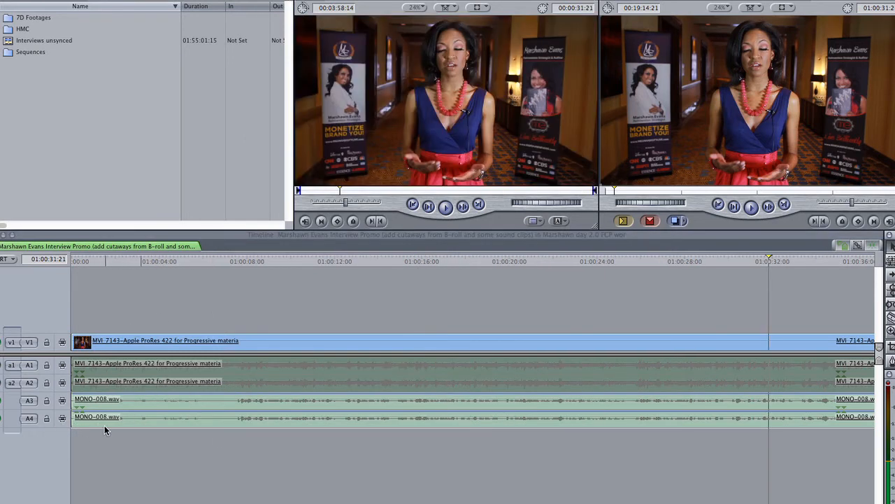
{"action": "left_click", "coordinate": [242, 261]}
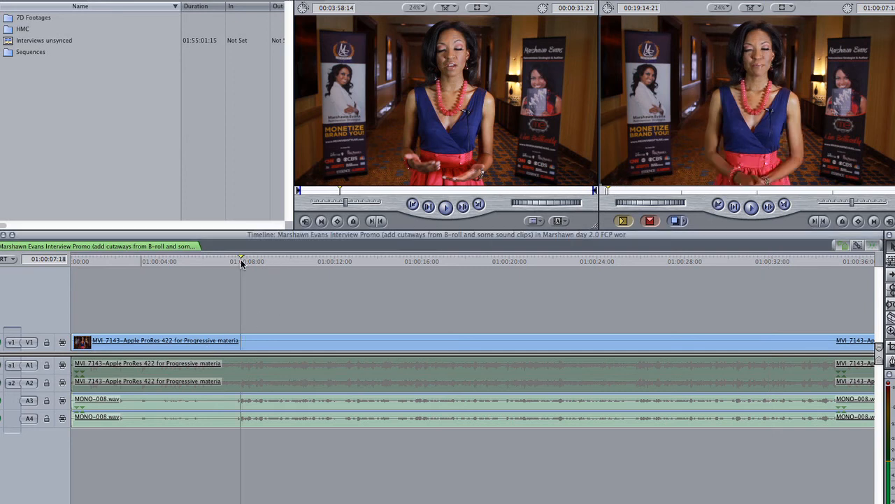
- Move the playhead to 01:00:09:03 and enlarge audio tracks A3 and A4 to show their waveforms more clearly
{"action": "left_click_drag", "start_coordinate": [242, 262], "coordinate": [272, 265]}
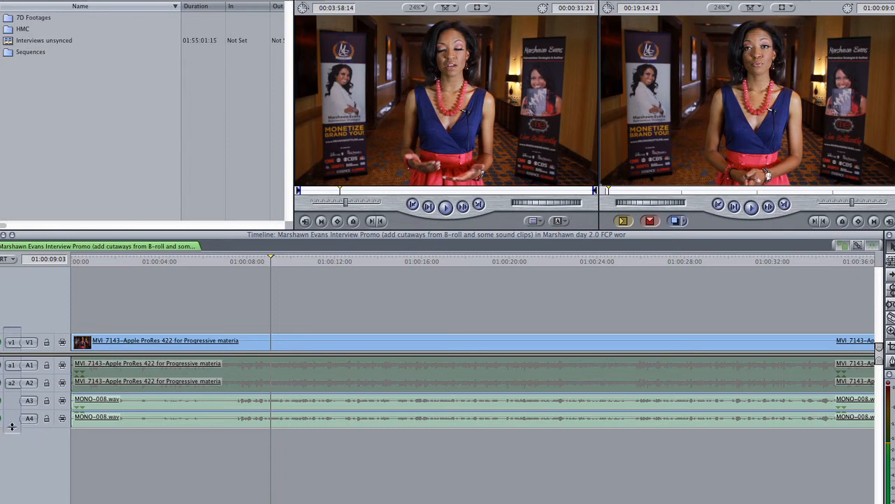
{"action": "left_click_drag", "start_coordinate": [12, 426], "coordinate": [22, 458]}
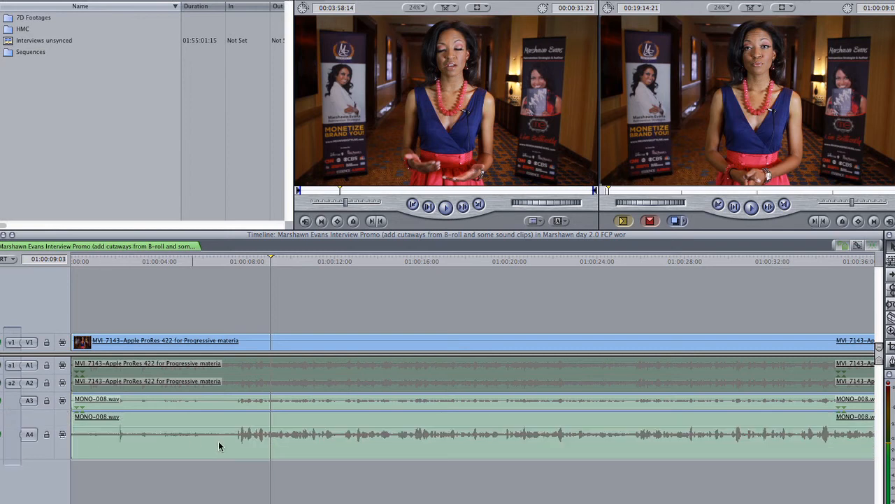
{"action": "left_click_drag", "start_coordinate": [25, 407], "coordinate": [25, 447]}
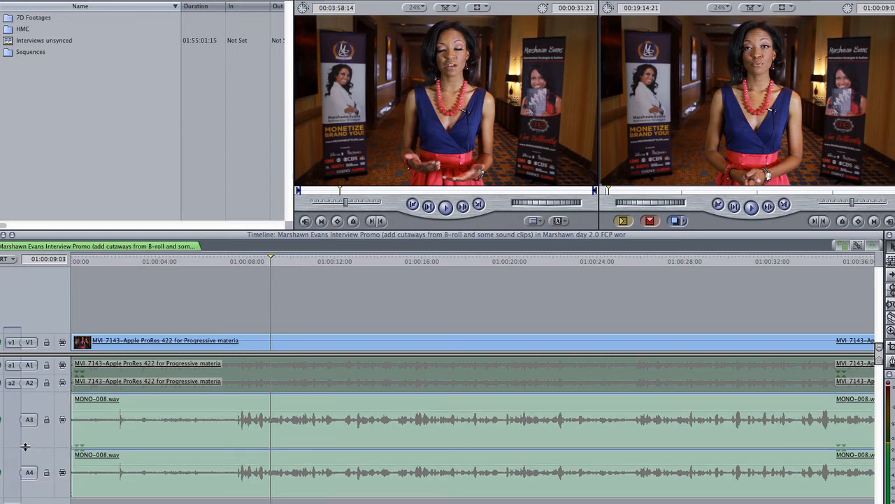
- Inspect the start of the speech waveform up close and play the sequence from about 01:00:07:15
{"action": "key", "text": "z"}
{"action": "left_click", "coordinate": [285, 433]}
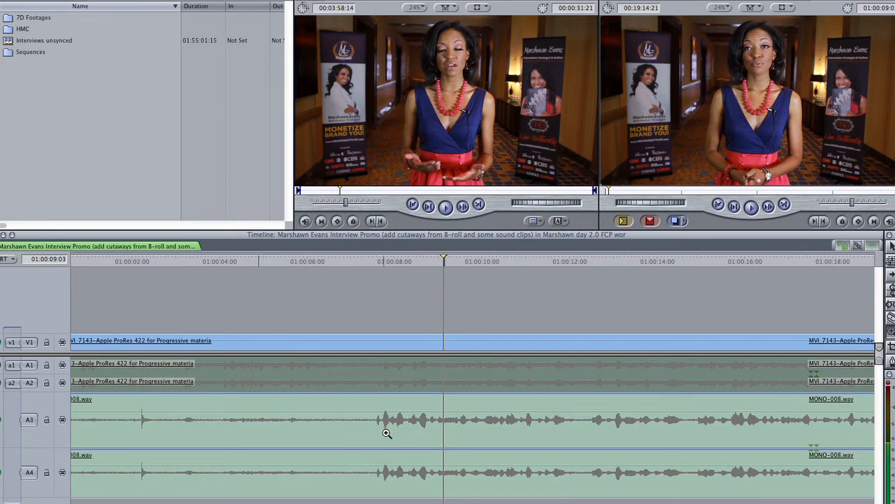
{"action": "left_click", "coordinate": [380, 431]}
{"action": "key", "text": "a"}
{"action": "left_click_drag", "start_coordinate": [578, 261], "coordinate": [468, 261]}
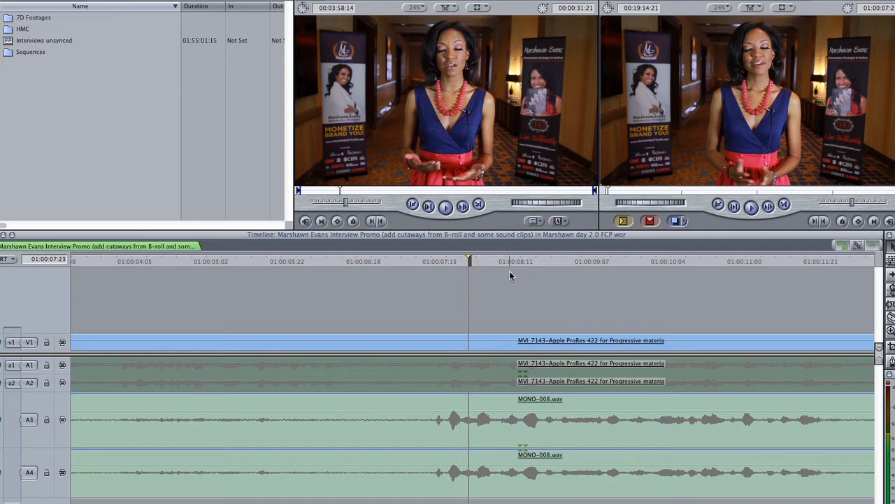
{"action": "left_click", "coordinate": [442, 262]}
{"action": "key", "text": "space"}
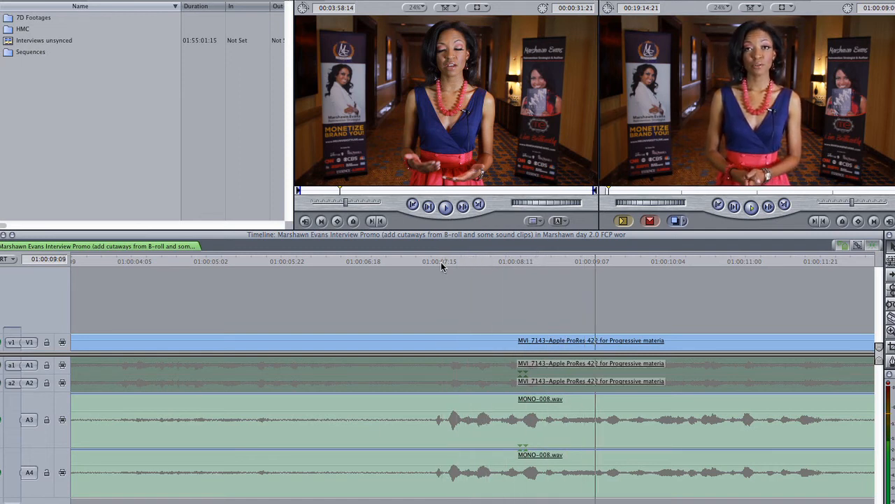
- Try isolating a short segment of the first clip at 01:00:08:19 with two Razor Blade cuts, and undo the cuts
{"action": "left_click_drag", "start_coordinate": [466, 261], "coordinate": [544, 259]}
{"action": "key", "text": "b"}
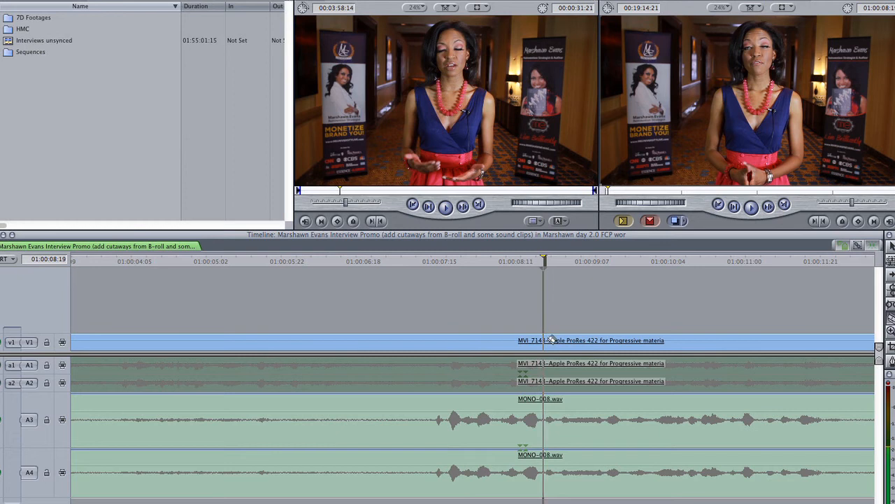
{"action": "left_click", "coordinate": [545, 341]}
{"action": "left_click", "coordinate": [559, 341]}
{"action": "key", "text": "a"}
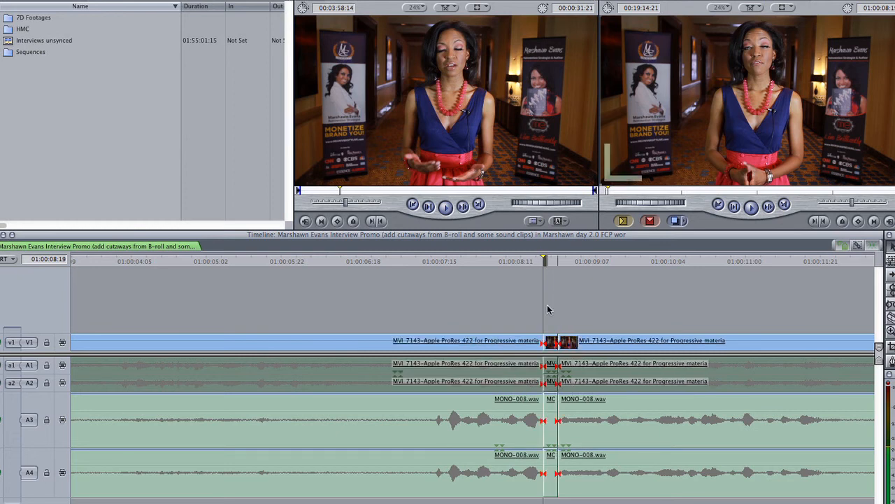
{"action": "left_click", "coordinate": [552, 343]}
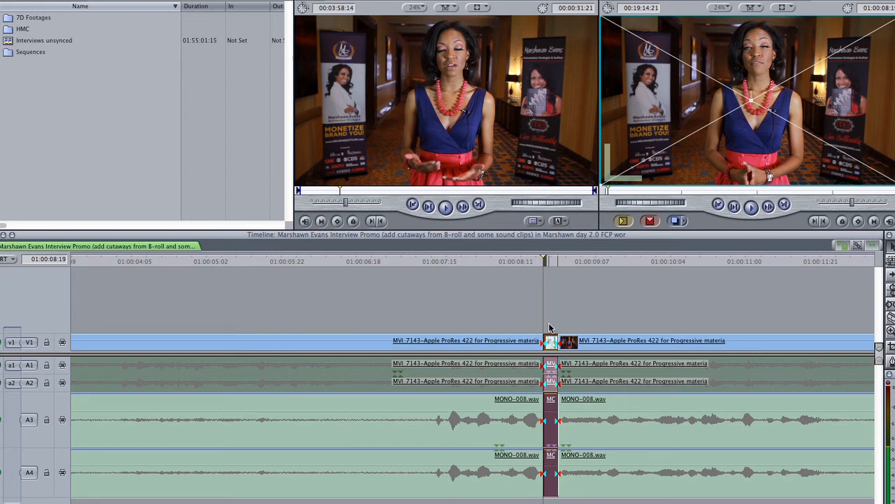
{"action": "key", "text": "super+z"}
{"action": "key", "text": "super+z"}
- Examine the first clip's waveforms from 01:00:06:19 onward and place the playhead at 01:00:13:17
{"action": "left_click_drag", "start_coordinate": [364, 262], "coordinate": [316, 262]}
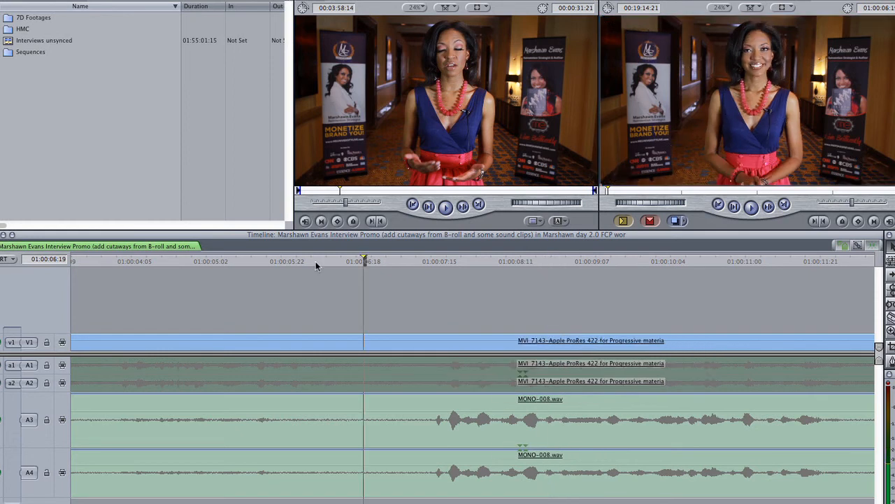
{"action": "scroll", "coordinate": [504, 285], "scroll_direction": "right", "scroll_amount": 10}
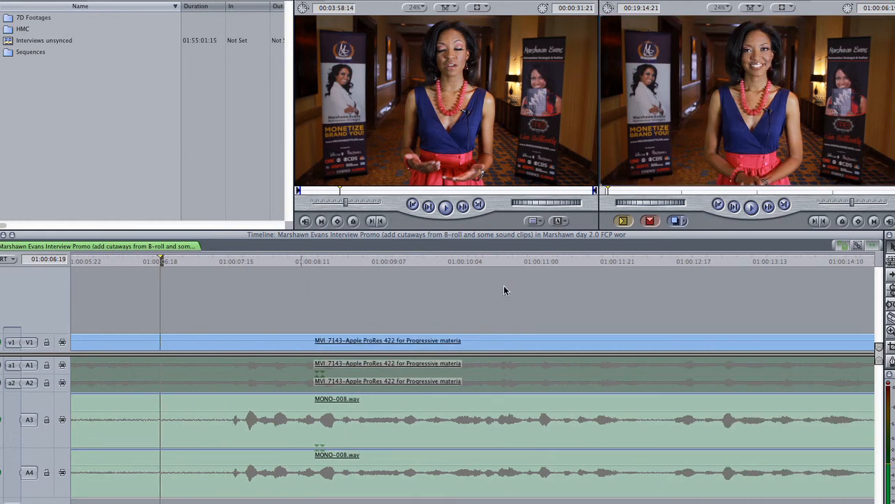
{"action": "scroll", "coordinate": [504, 289], "scroll_direction": "right", "scroll_amount": 5}
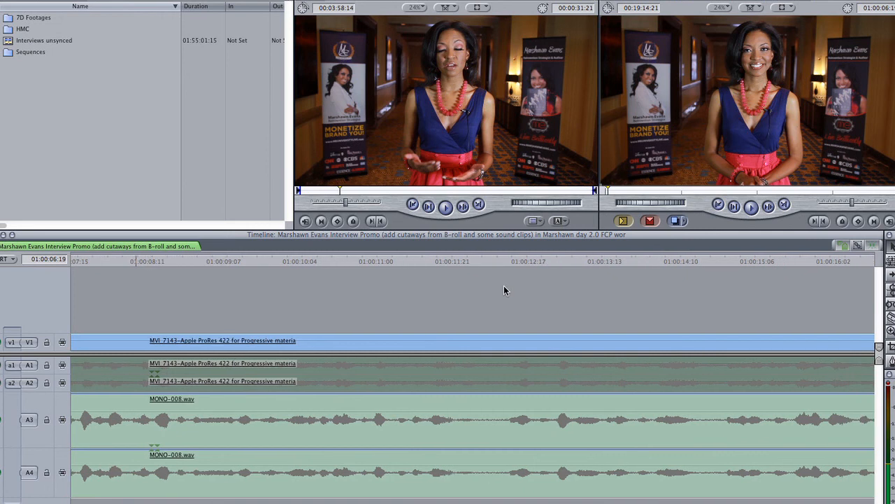
{"action": "scroll", "coordinate": [504, 290], "scroll_direction": "right", "scroll_amount": 3}
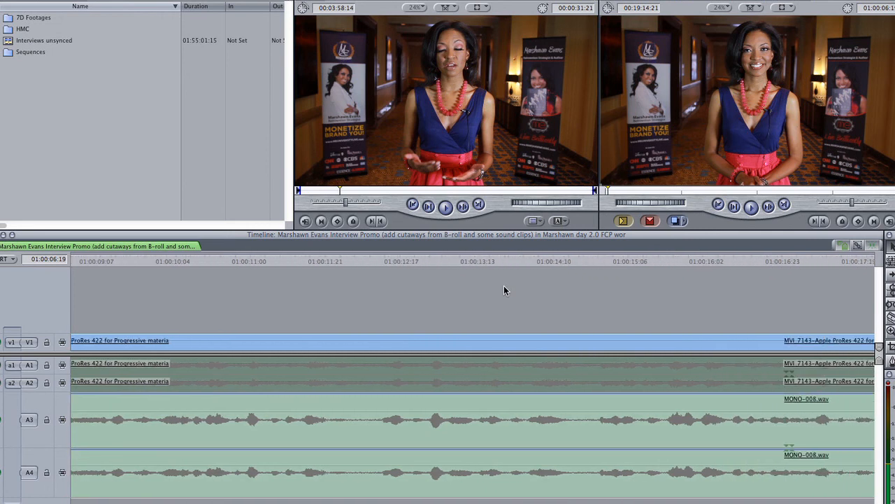
{"action": "left_click", "coordinate": [490, 262]}
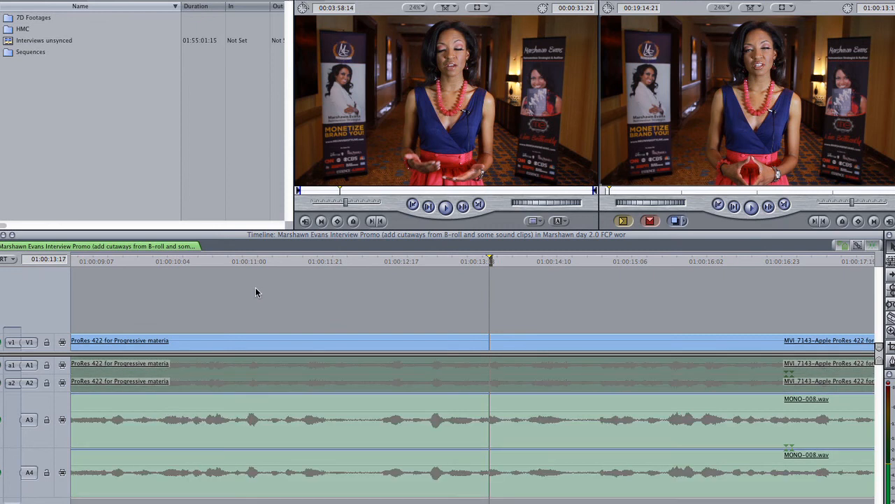
- Make track A4 slightly taller and move the playhead to 01:00:17:11 in the first clip
{"action": "key", "text": "z"}
{"action": "left_click", "coordinate": [317, 309], "text": "alt"}
{"action": "key", "text": "a"}
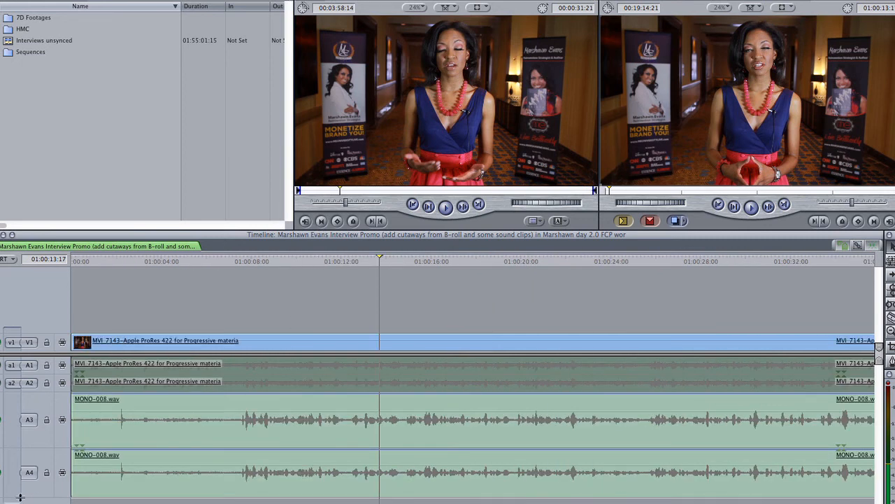
{"action": "mouse_move", "coordinate": [20, 498]}
{"action": "left_mouse_down"}
{"action": "mouse_move", "coordinate": [21, 480]}
{"action": "mouse_move", "coordinate": [23, 501]}
{"action": "left_mouse_up"}
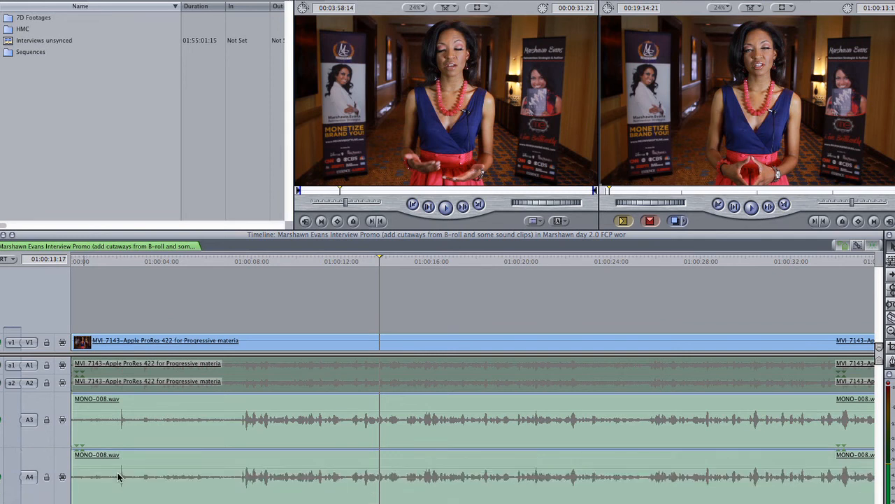
{"action": "key", "text": "z"}
{"action": "key", "text": "a"}
{"action": "left_click", "coordinate": [463, 265]}
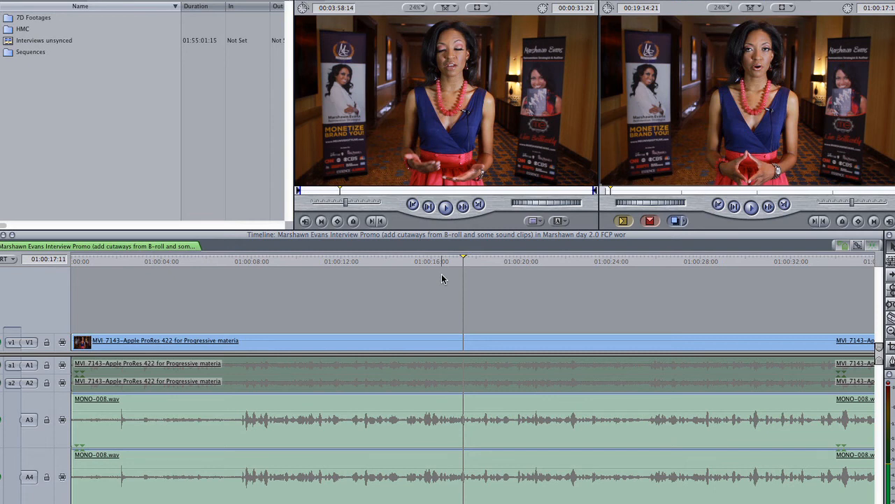
- View the whole sequence and move the playhead to 01:11:25:13, near the start of the MVI_7147 clip
{"action": "key", "text": "shift+z"}
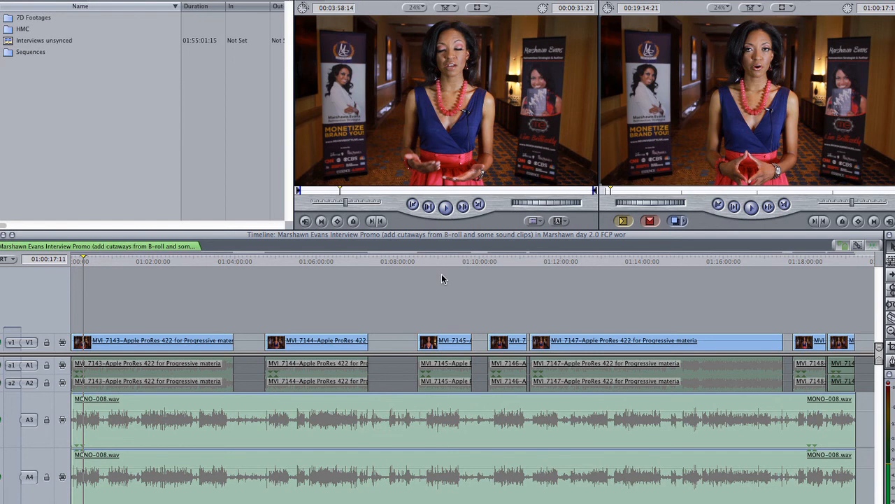
{"action": "left_click_drag", "start_coordinate": [440, 261], "coordinate": [484, 261]}
{"action": "left_click", "coordinate": [537, 259]}
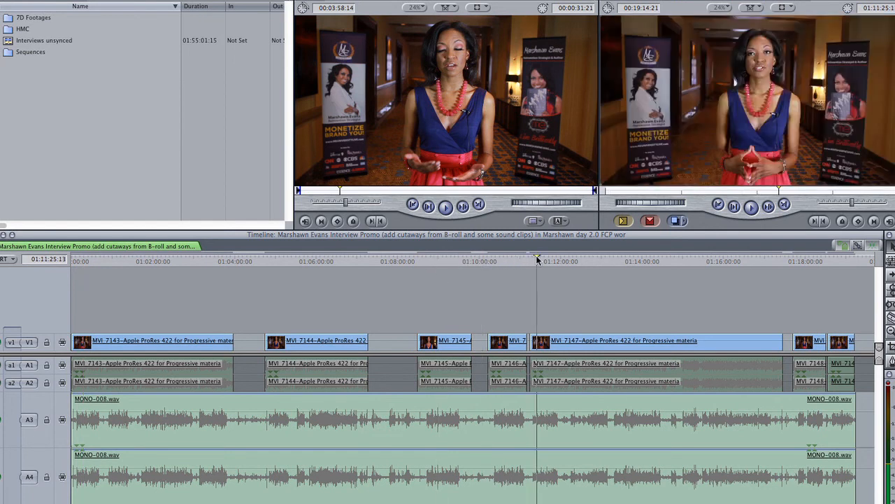
- Cut the MVI_7145 clip and its audio at 01:08:52:06 and again about 1.6 seconds further on
{"action": "key", "text": "z"}
{"action": "left_click", "coordinate": [464, 304]}
{"action": "left_click", "coordinate": [464, 338]}
{"action": "left_click", "coordinate": [464, 338]}
{"action": "key", "text": "a"}
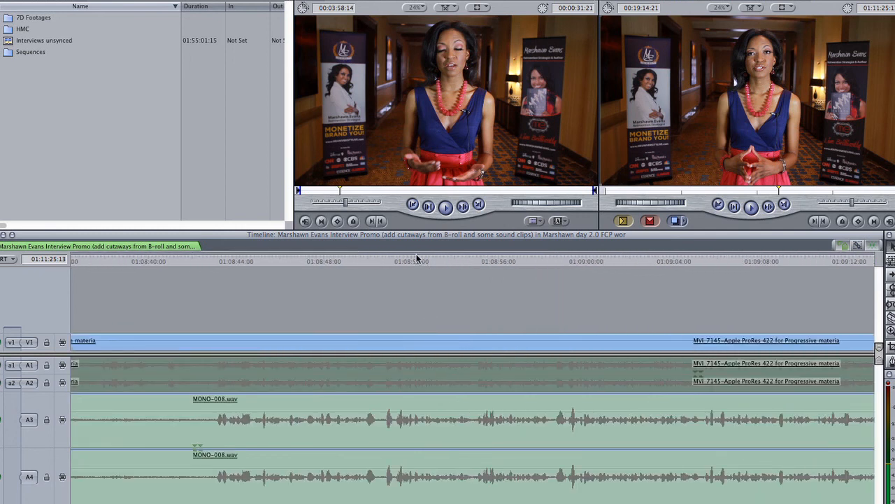
{"action": "left_click", "coordinate": [417, 262]}
{"action": "key", "text": "b"}
{"action": "key", "text": "b"}
{"action": "left_click", "coordinate": [417, 341]}
{"action": "left_click", "coordinate": [453, 341]}
- Ripple delete the short segment between the two cuts in the MVI_7145 clip, closing the gap
{"action": "key", "text": "a"}
{"action": "left_click", "coordinate": [426, 469]}
{"action": "key", "text": "shift+Delete"}
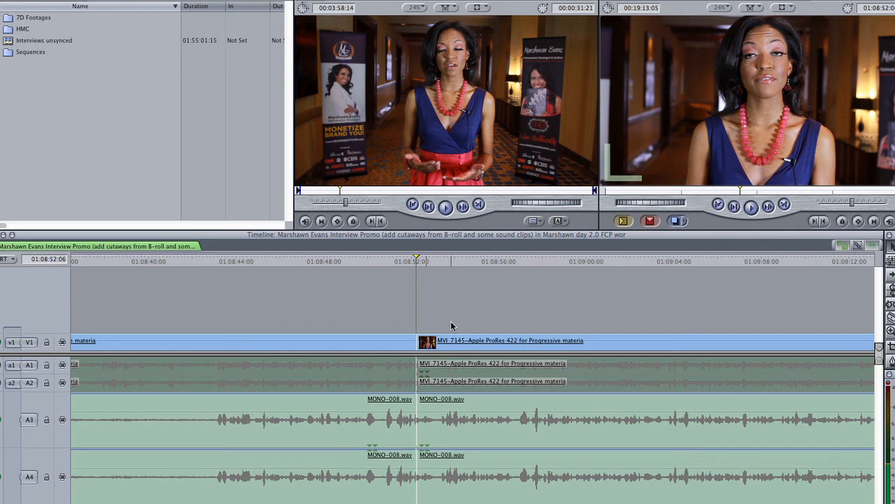
- View the whole sequence again and move the playhead to 01:06:37:19 within the MVI_7144 clip
{"action": "key", "text": "shift+z"}
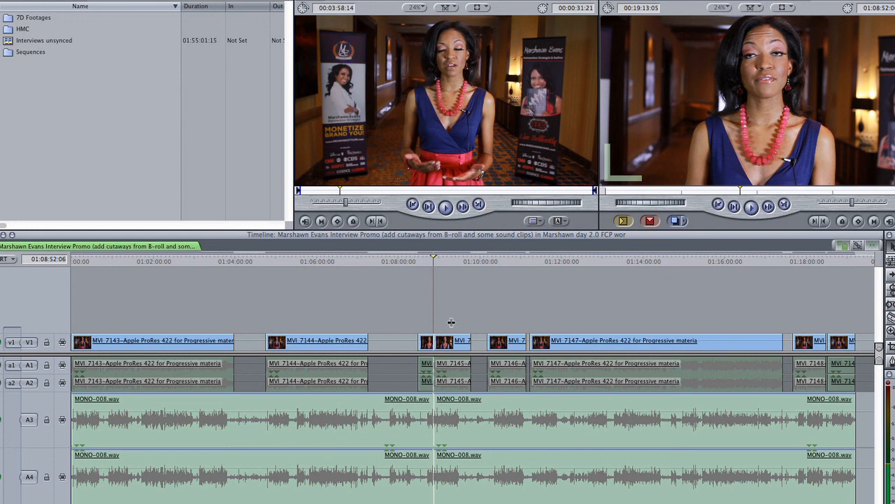
{"action": "left_click_drag", "start_coordinate": [432, 263], "coordinate": [400, 262]}
{"action": "left_click", "coordinate": [343, 261]}
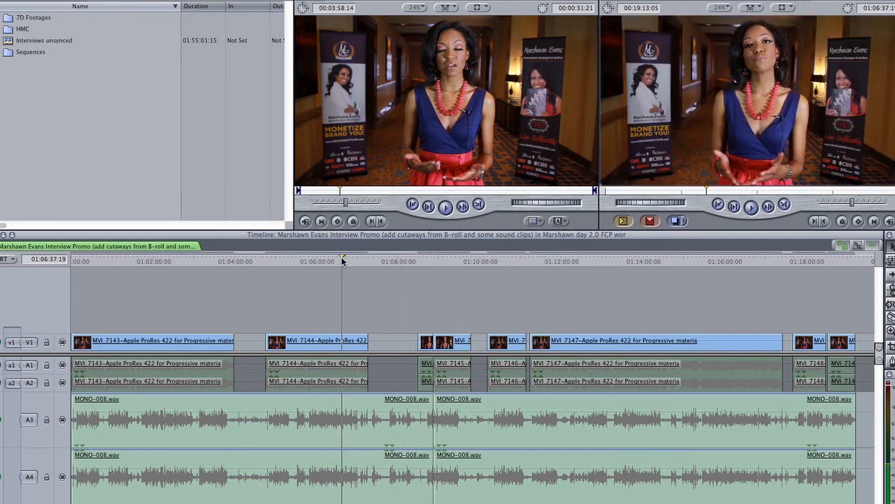